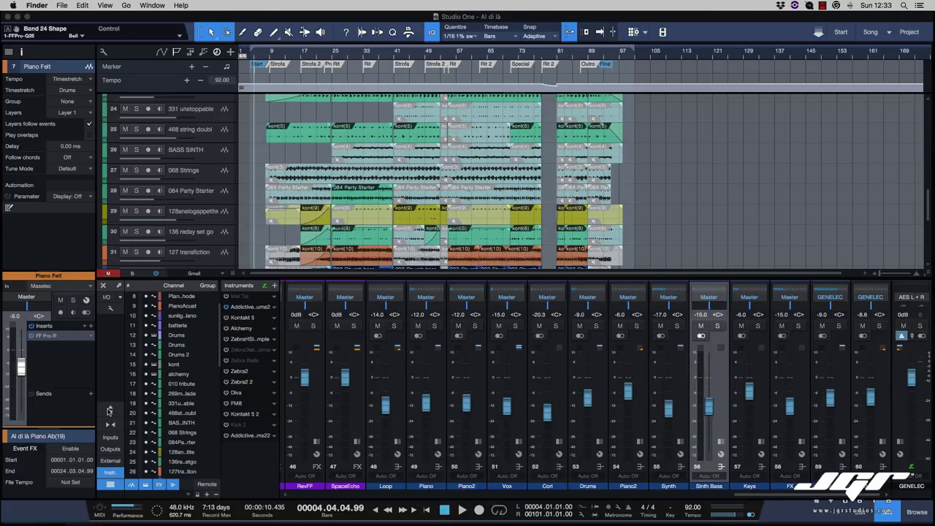
Enlarge the console to examine the inserts and sends of the bus and track channels, then restore its compact size
left_click(109, 410)
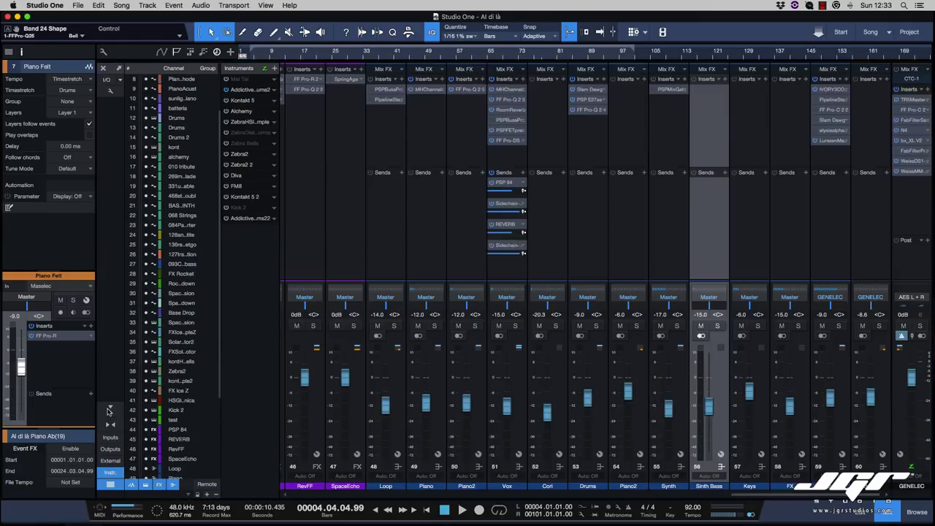
left_click(585, 260)
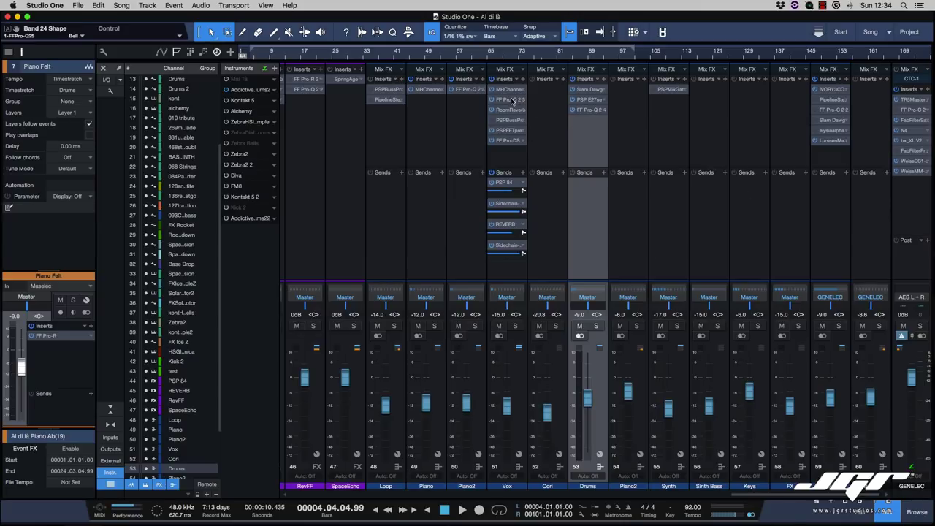
scroll(537, 168, "left", 10)
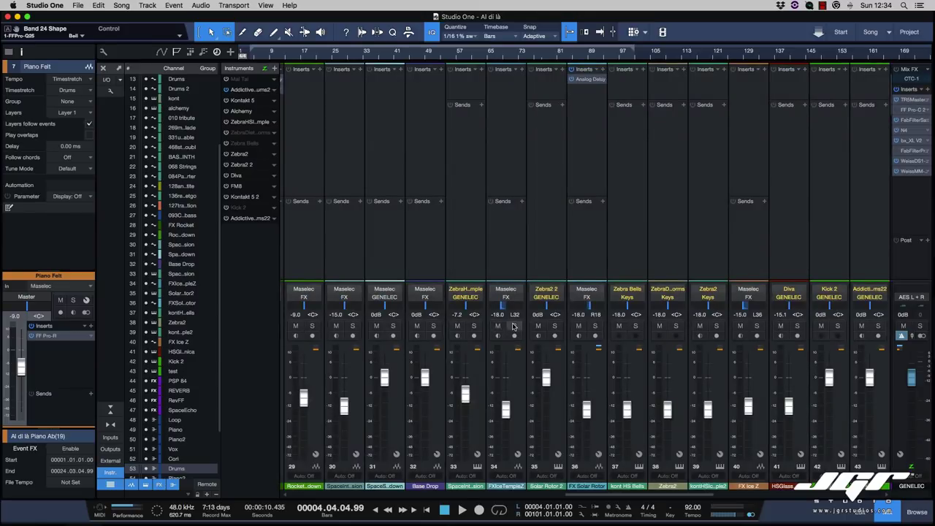
scroll(503, 334, "right", 10)
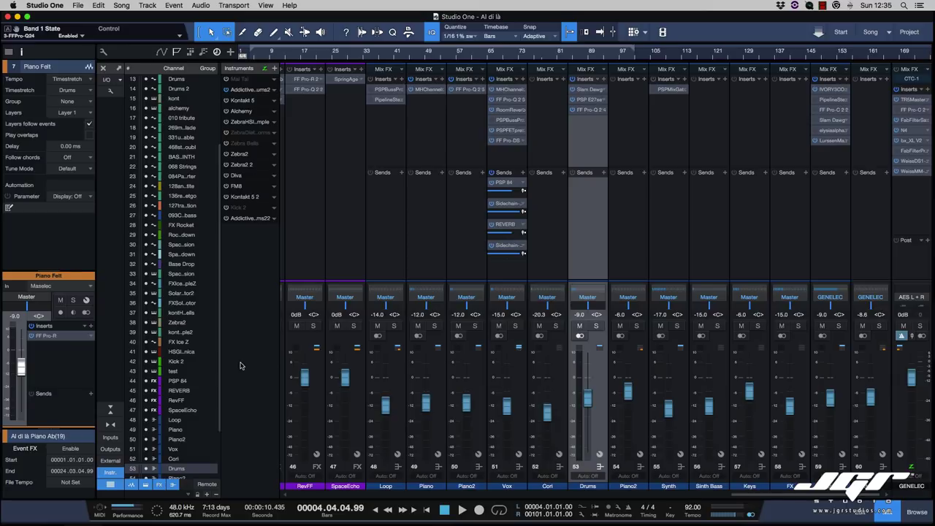
left_click(109, 409)
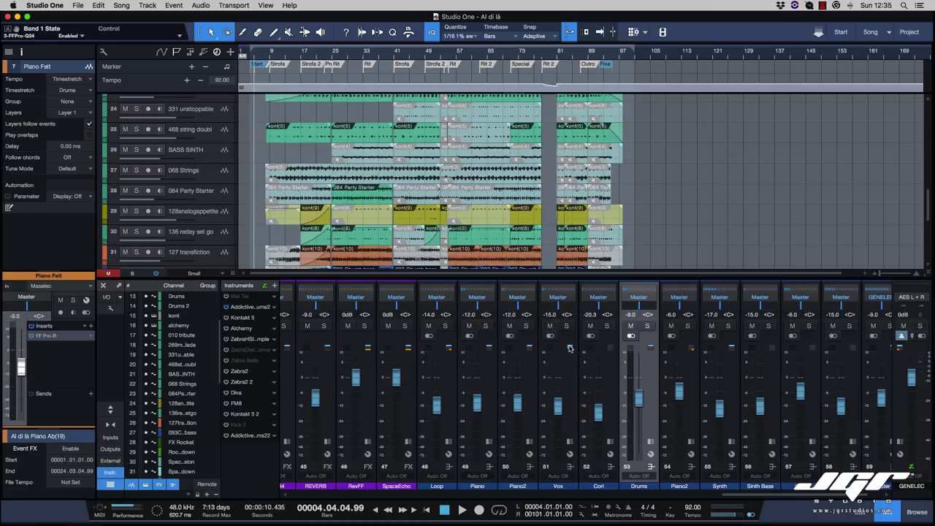
List the tracks feeding the Vox and Synth buses, and select the 068 Strings track from the Synth bus list
left_click(555, 291)
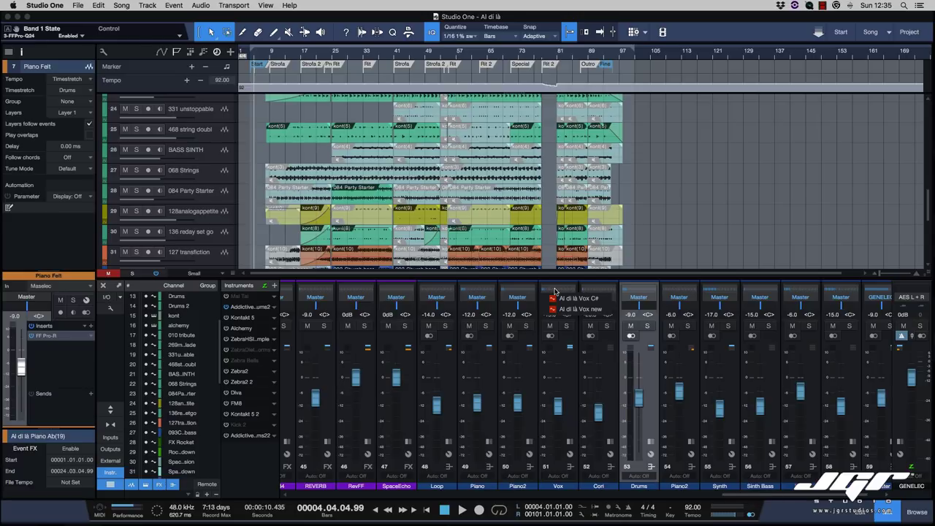
left_click(555, 292)
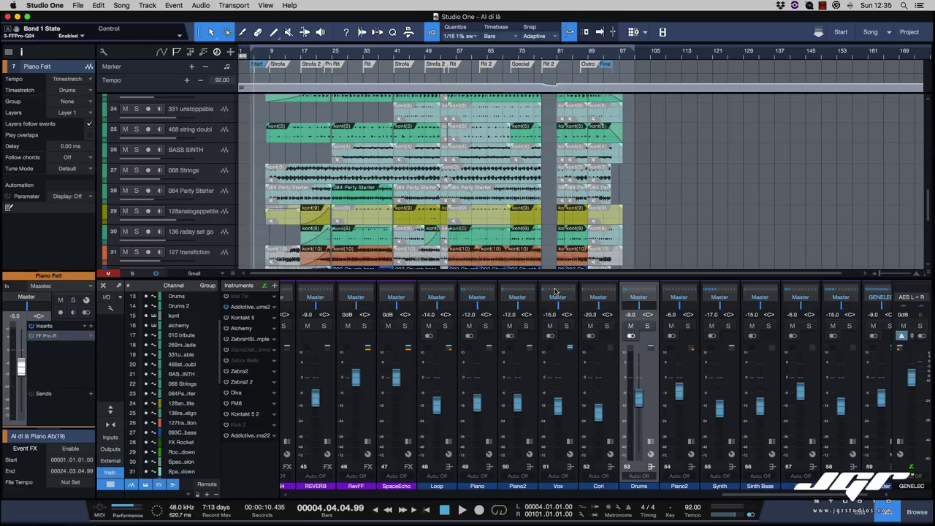
left_click(717, 292)
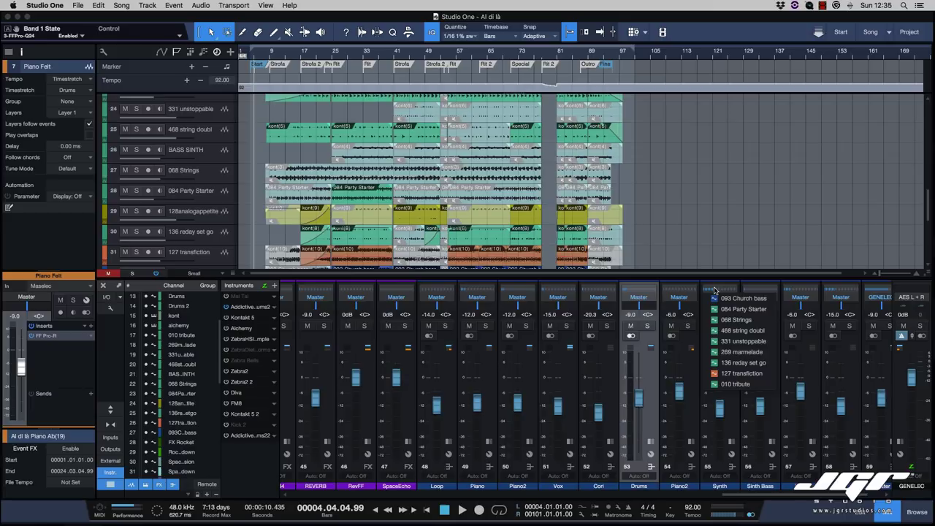
left_click(735, 322)
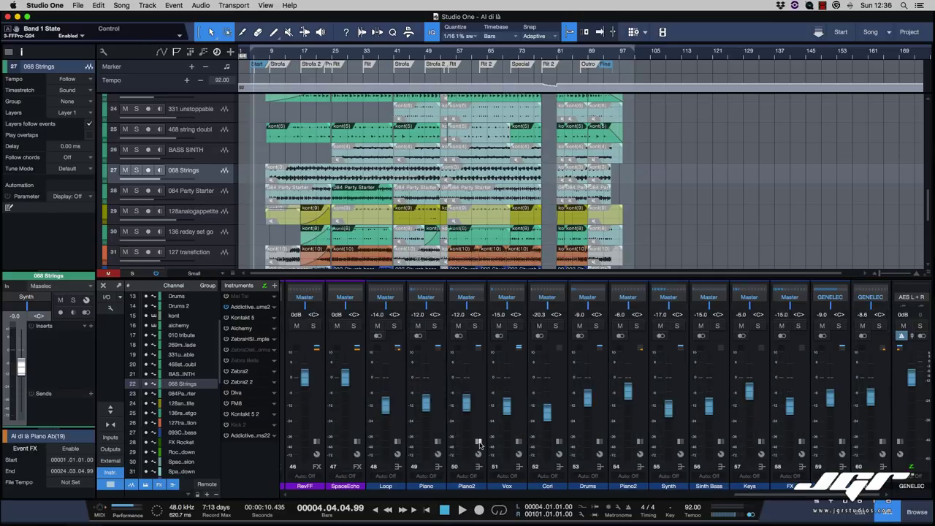
View the Piano2 bus's expanded inserts and sends and its channel macro controls, closing both views again
left_click(479, 444)
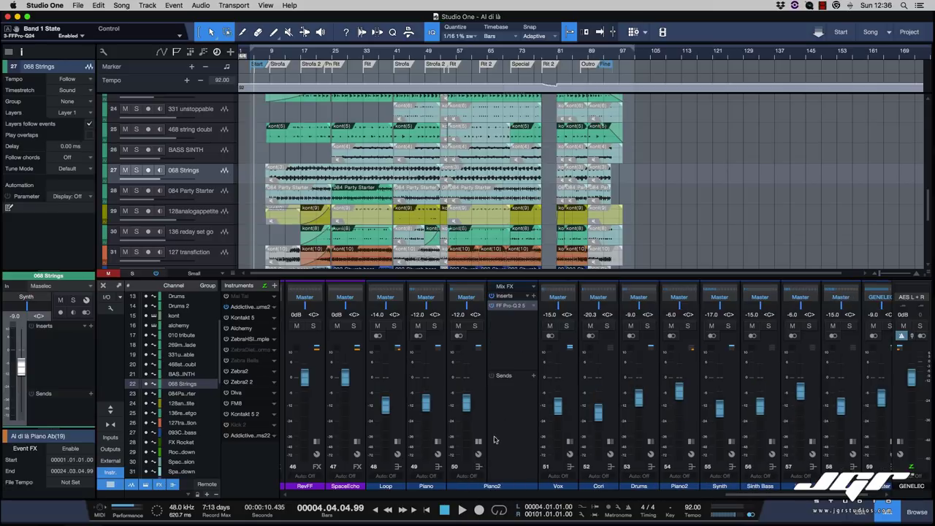
left_click(481, 442)
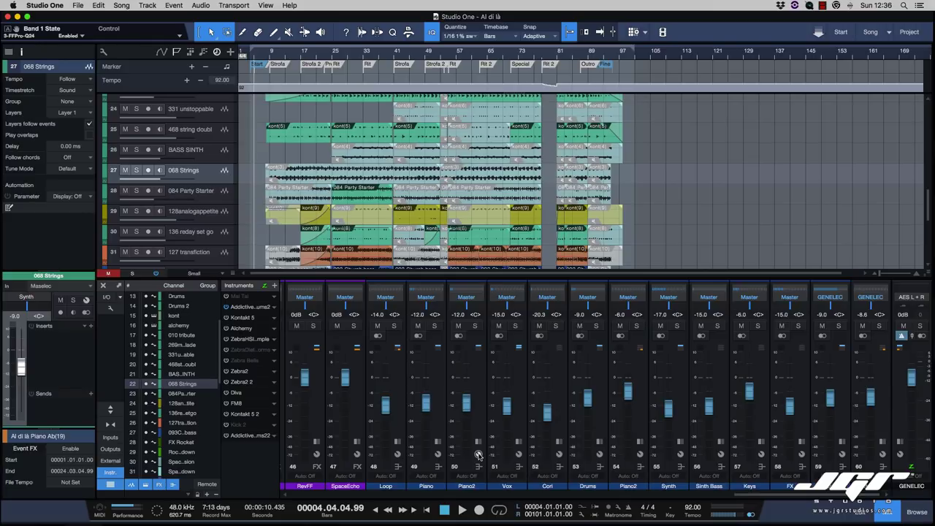
left_click(478, 454)
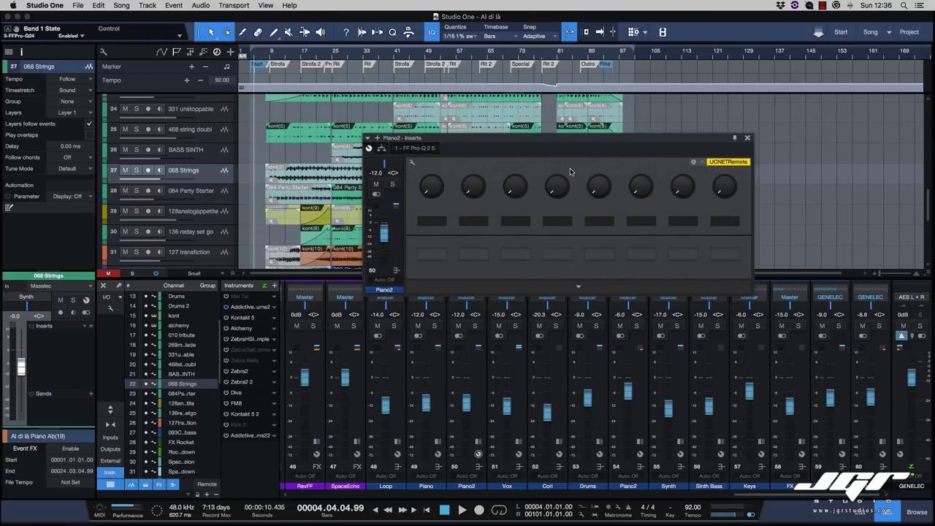
left_click(746, 137)
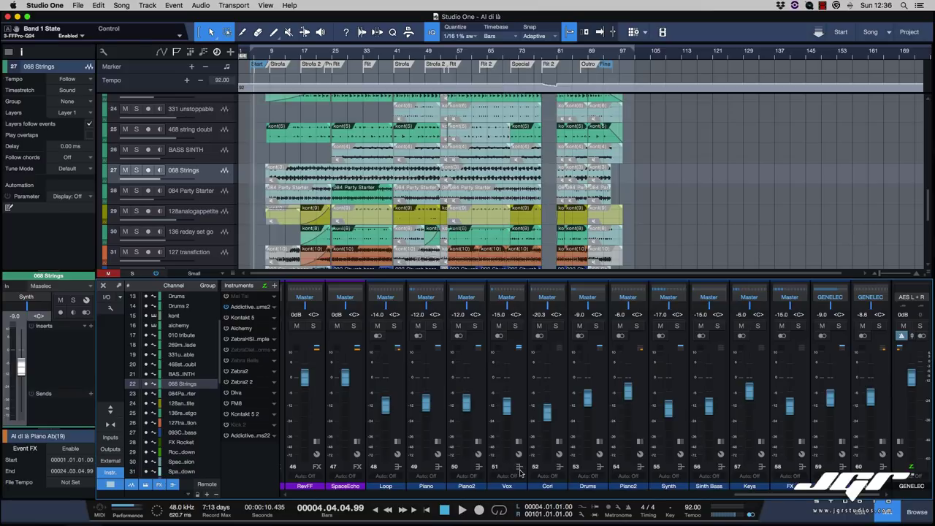
View the available automation modes of the Loop bus without changing its current mode
scroll(358, 467, "left", 5)
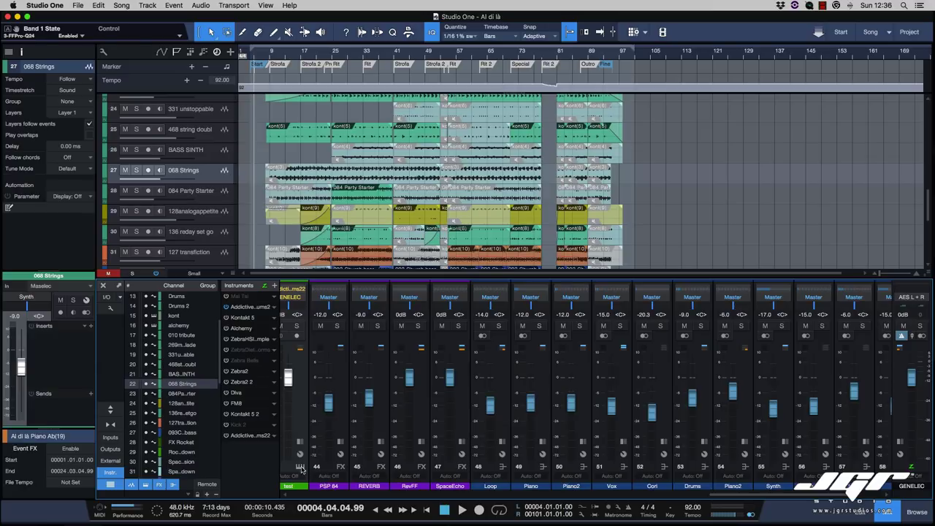
left_click(489, 476)
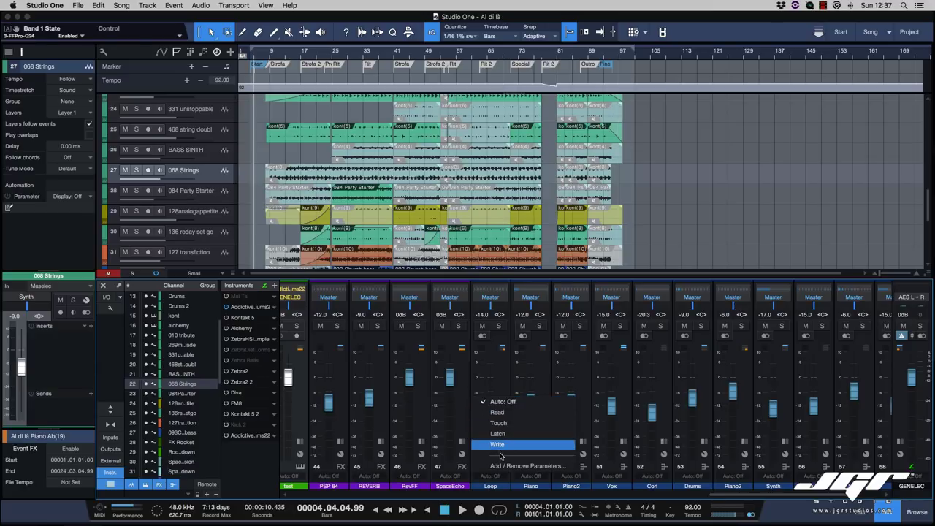
left_click(509, 489)
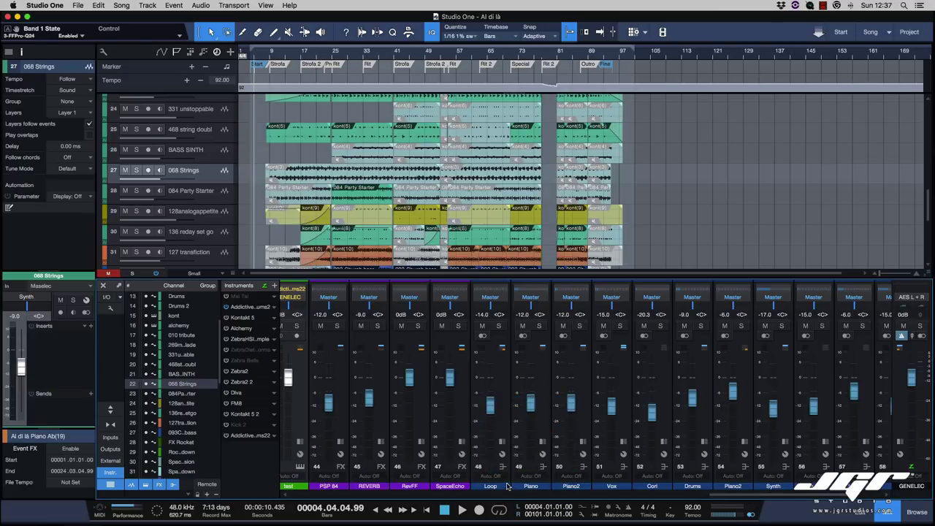
Select the Cori bus channel in the console
scroll(511, 488, "right", 4)
left_click(552, 488)
left_click_drag(552, 488, 575, 460)
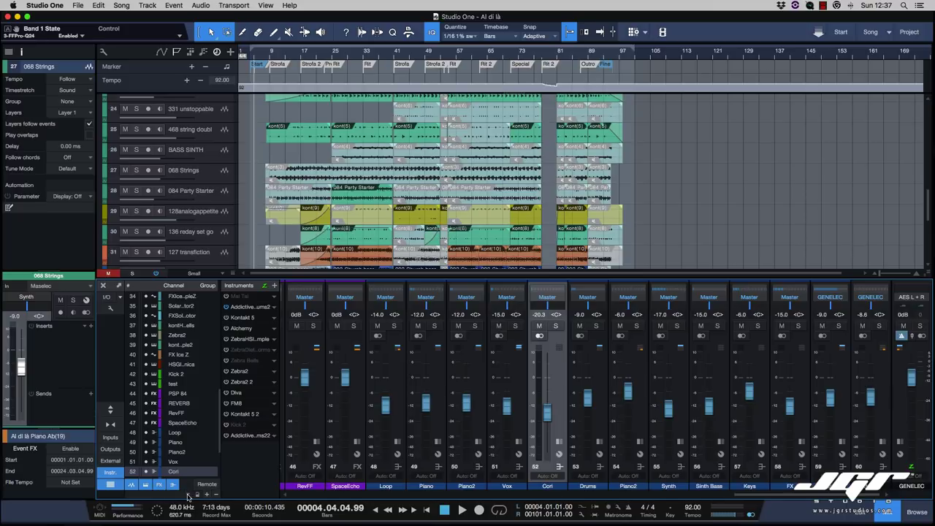
left_click(207, 496)
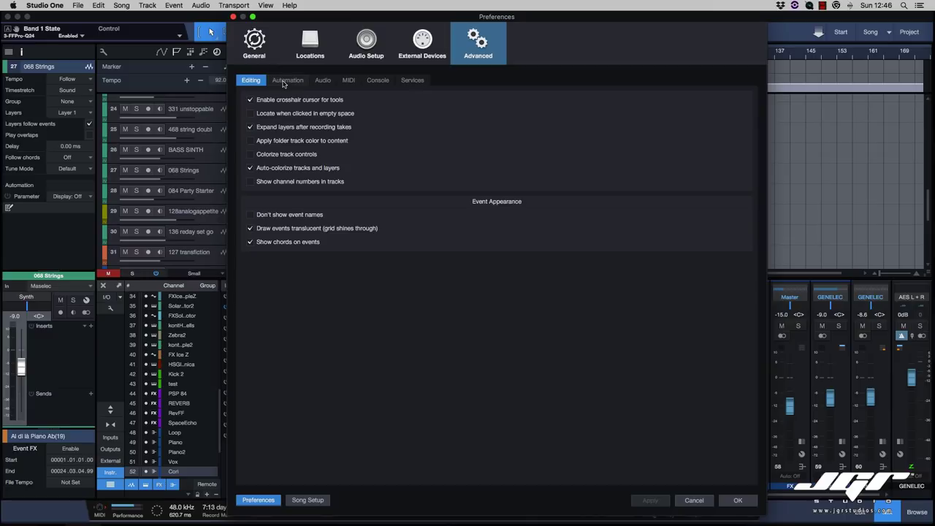
Review the Automation, Audio Setup, External Devices and Advanced Editing preferences, then close the preferences without changes
left_click(287, 80)
left_click(366, 42)
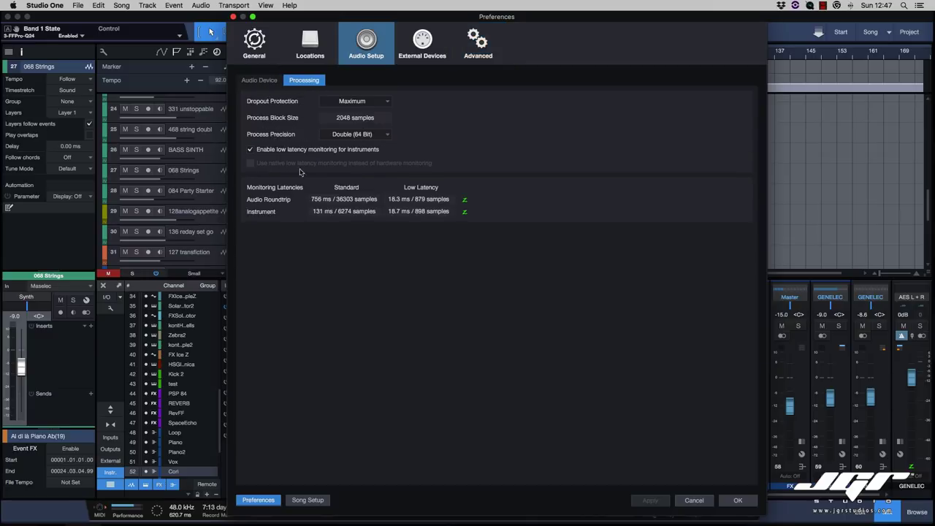
left_click(417, 49)
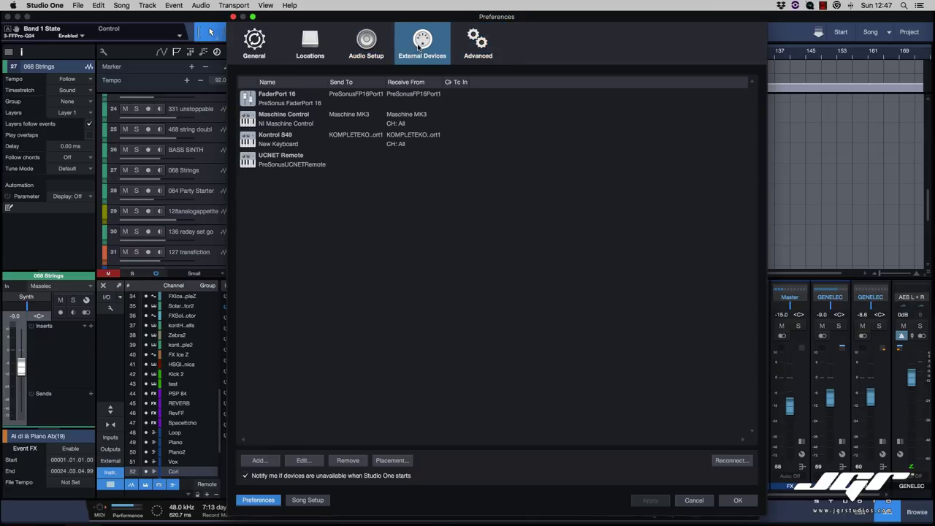
left_click(477, 42)
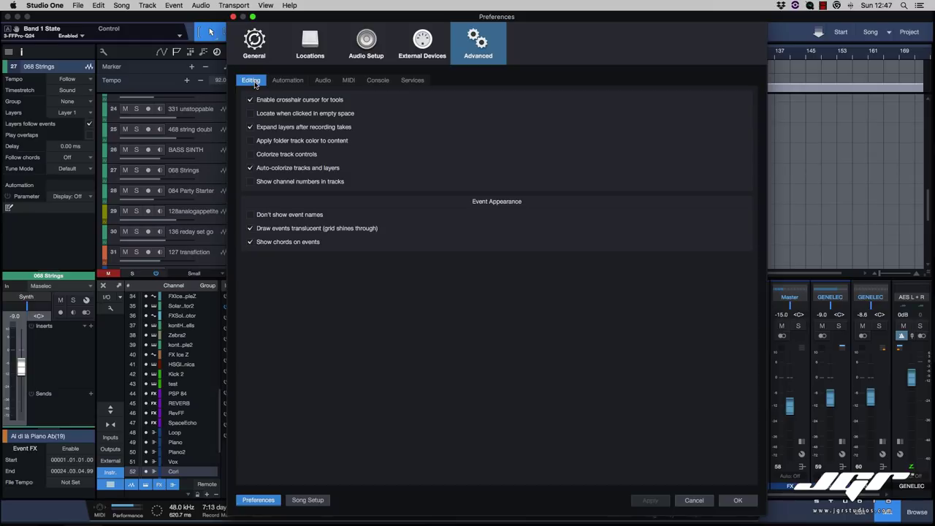
left_click(234, 17)
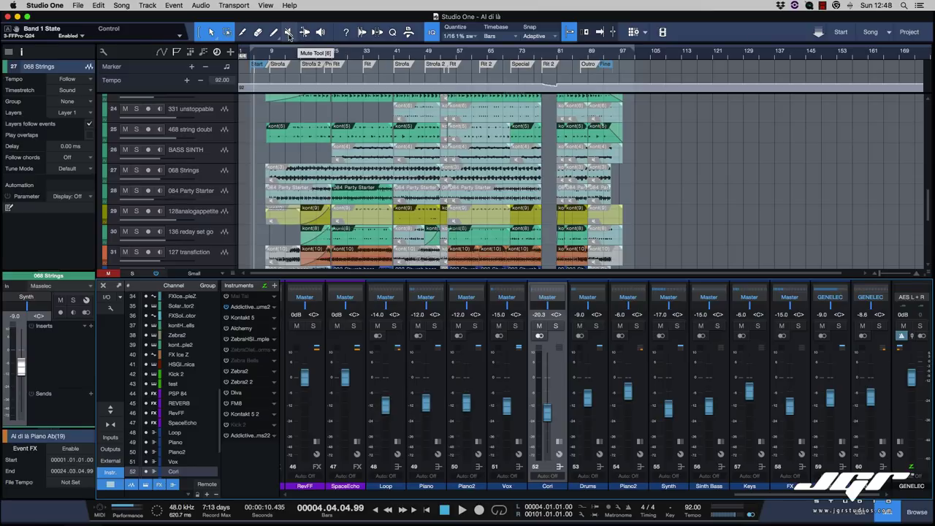
Show the Quantize, Strip Silence and Audio Bend tool options in turn, leaving Audio Bend displayed
left_click(392, 31)
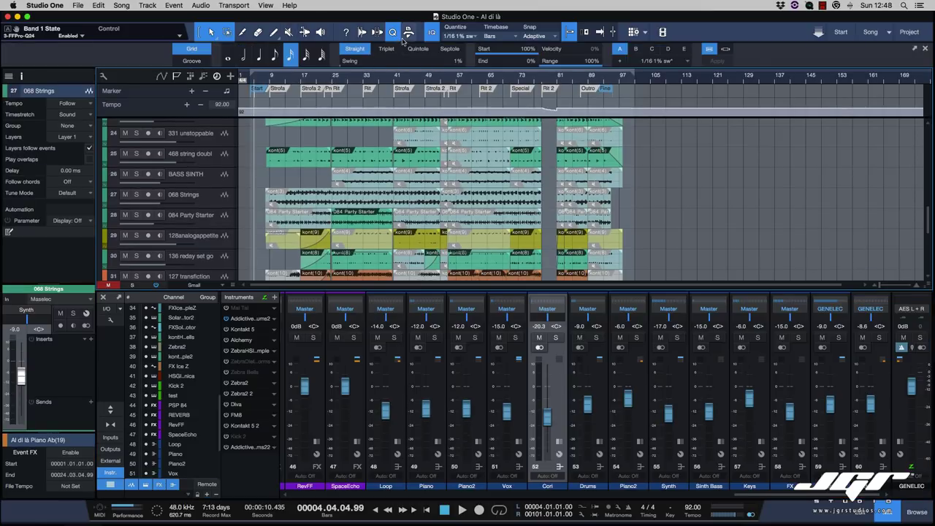
left_click(361, 32)
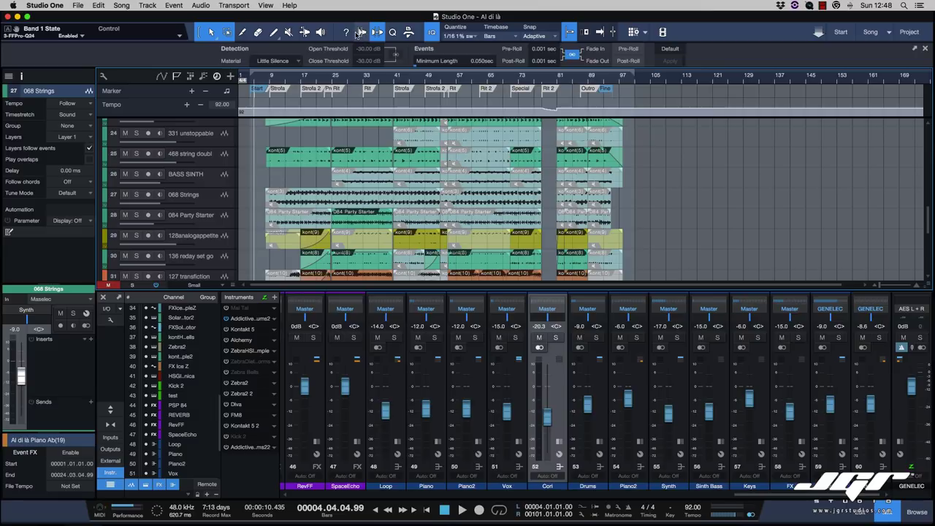
left_click(377, 32)
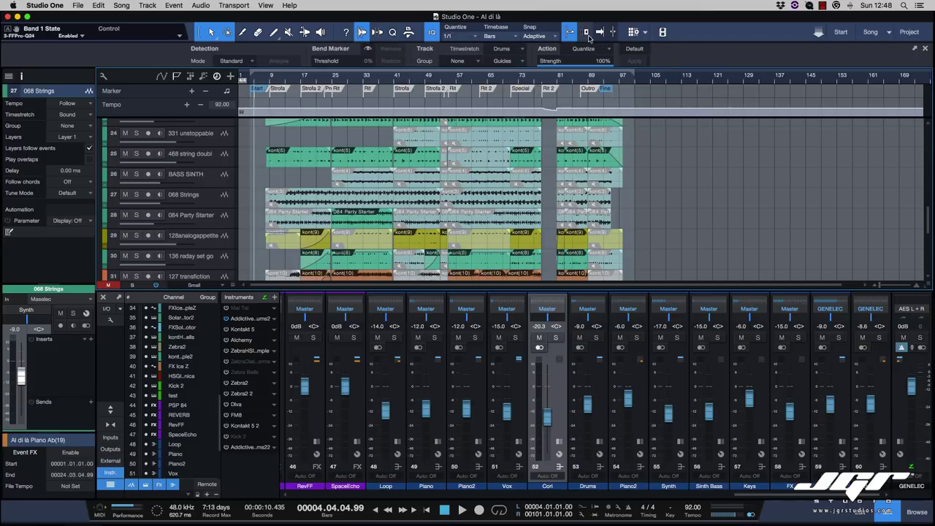
left_click(588, 36)
left_click(589, 37)
left_click(589, 36)
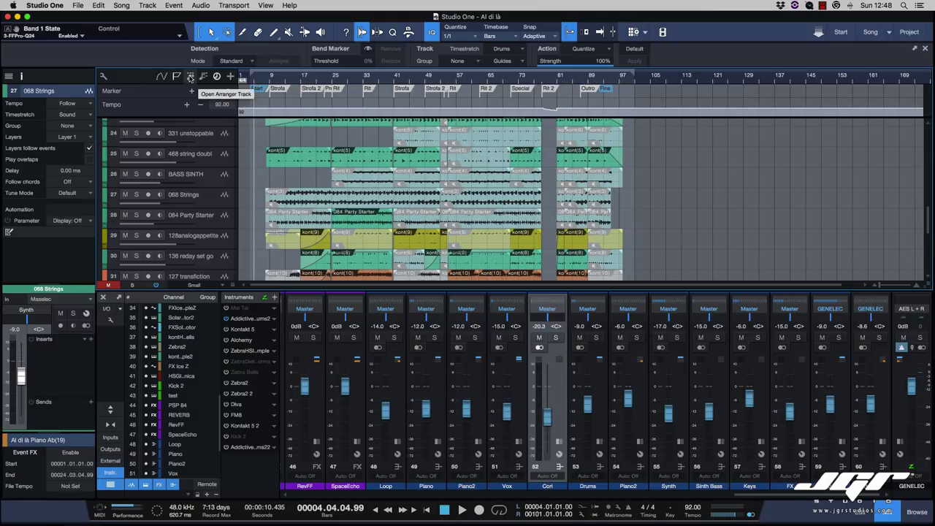
Display the chord track above the arrangement and open the song's key setting
left_click(203, 77)
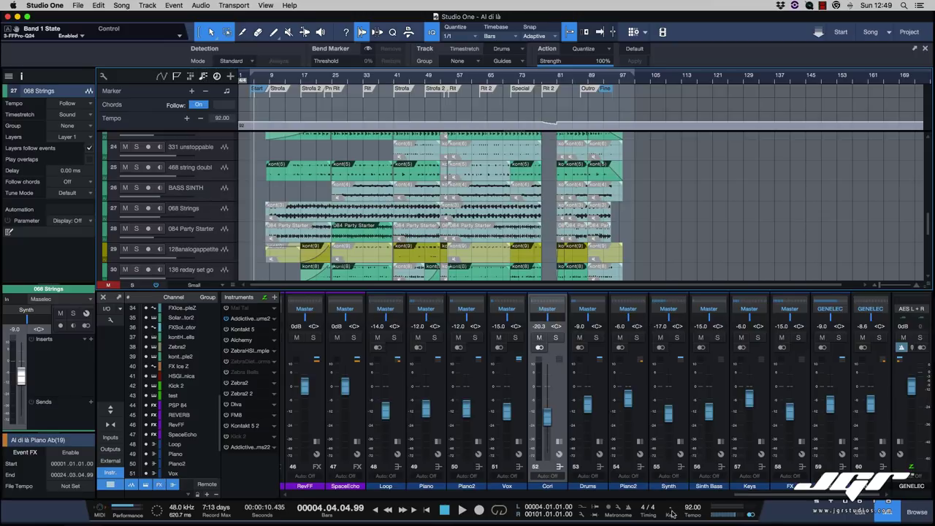
left_click(669, 509)
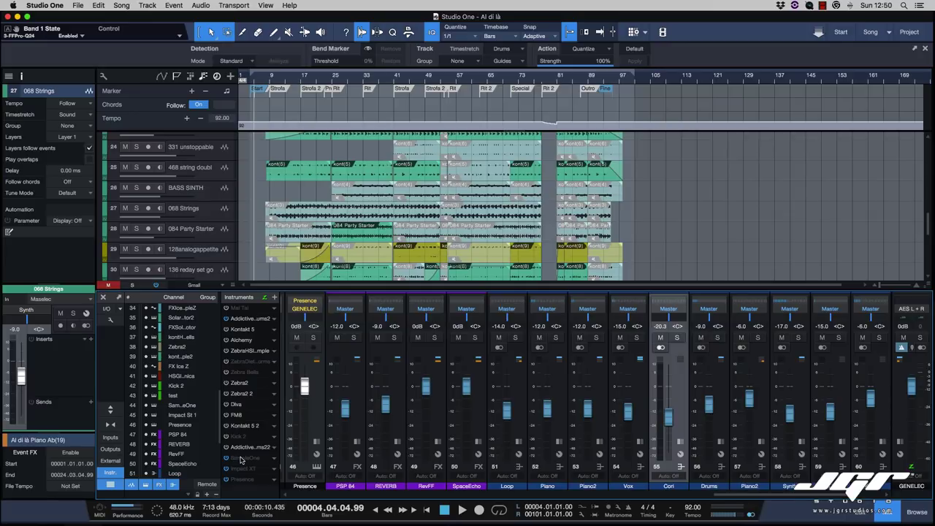
Open the SampleOne XT instrument and examine its Mapping, Envelopes, Record and Wave pages
left_click(241, 459)
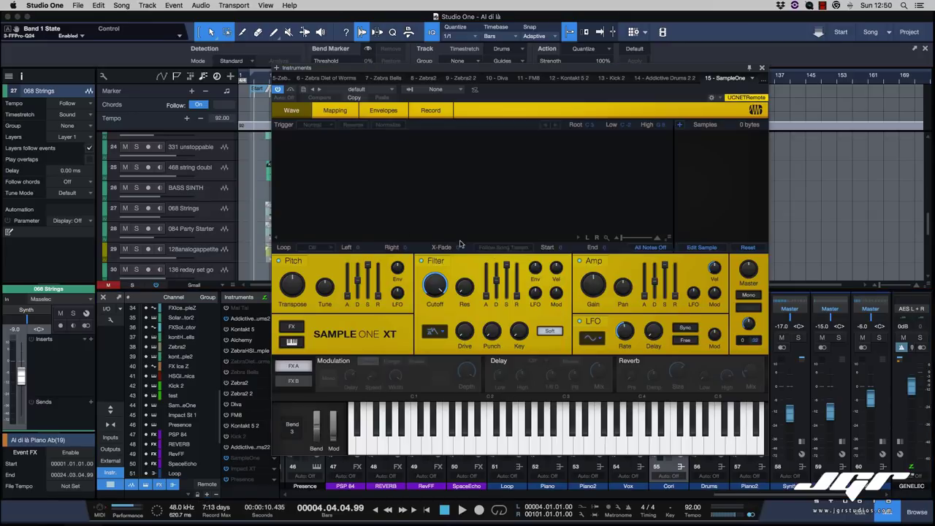
mouse_move(371, 273)
left_click(336, 110)
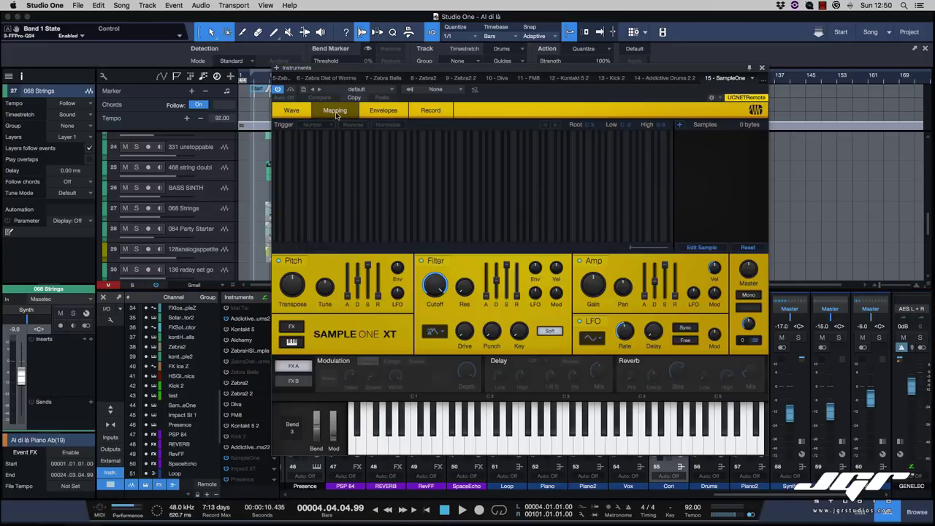
left_click(384, 111)
left_click(427, 111)
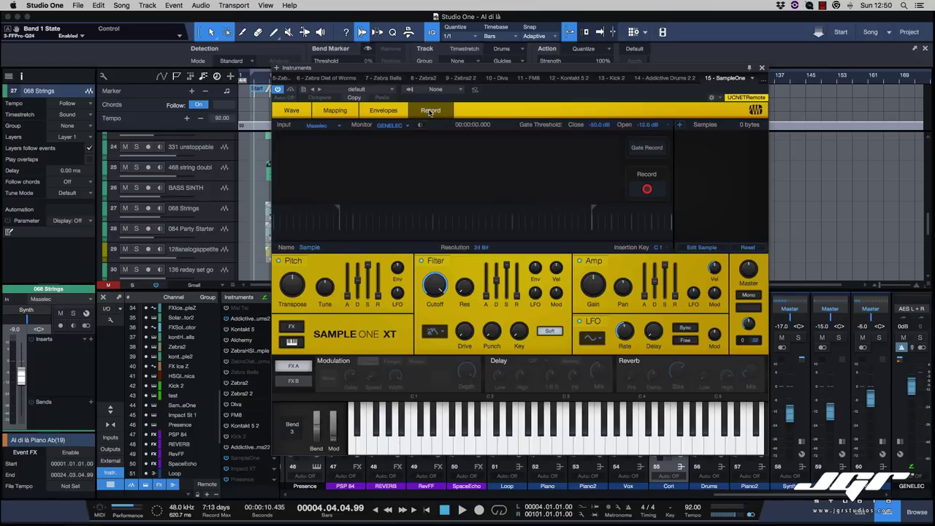
left_click(392, 111)
left_click(318, 113)
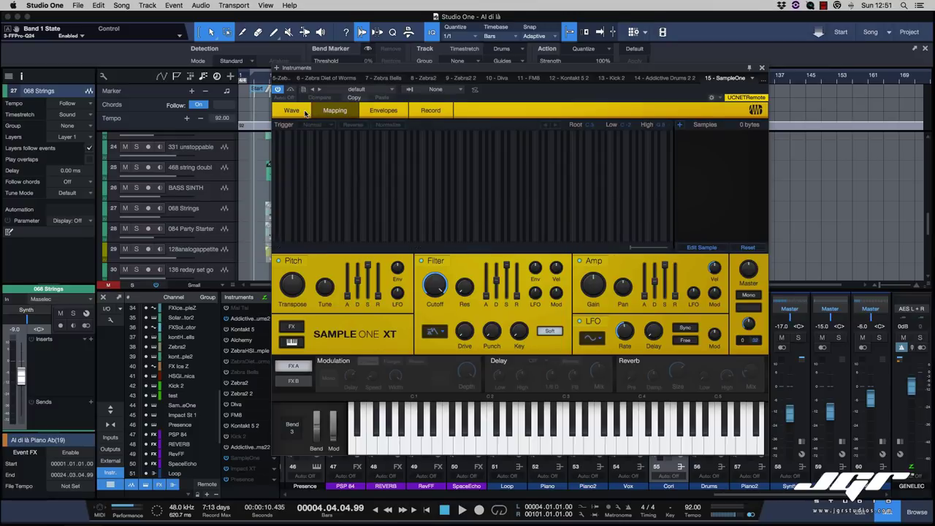
left_click(295, 111)
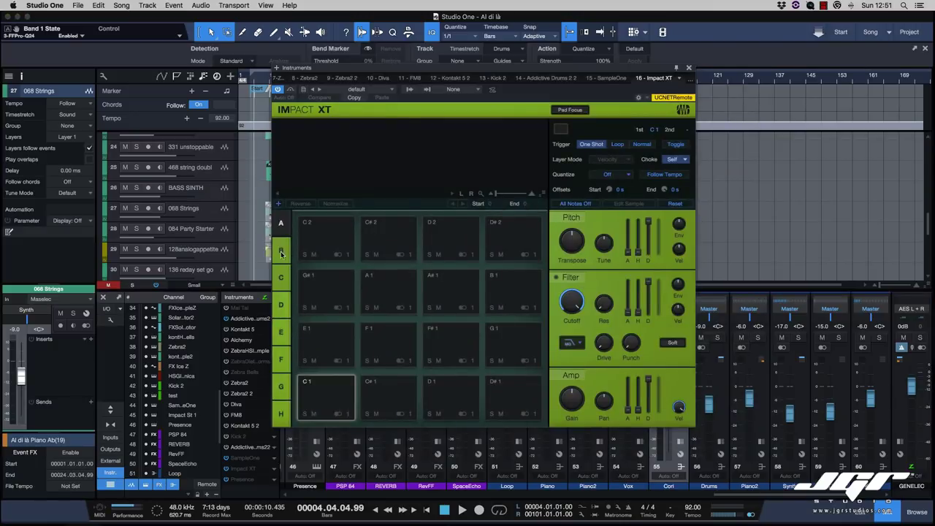
View pad banks C and D of Impact XT, then open the Presence XT instrument
left_click(281, 277)
left_click(285, 308)
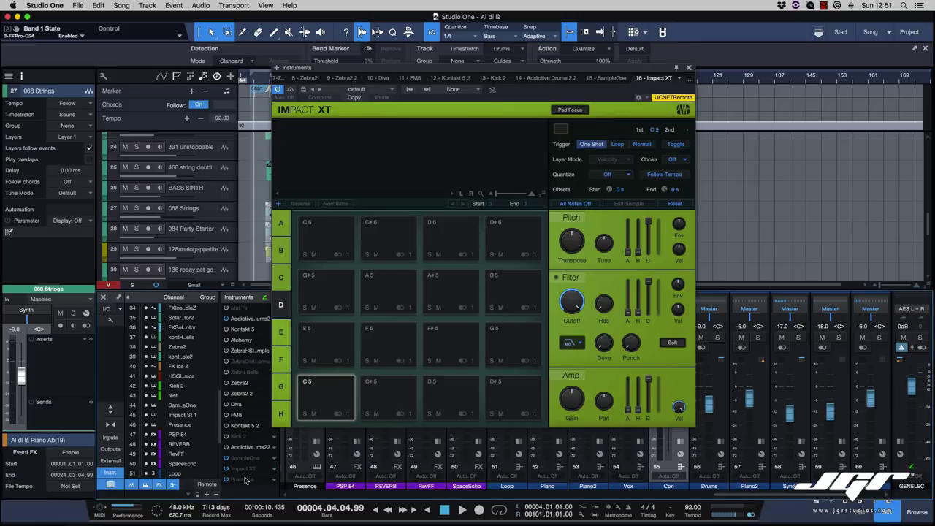
left_click(273, 476)
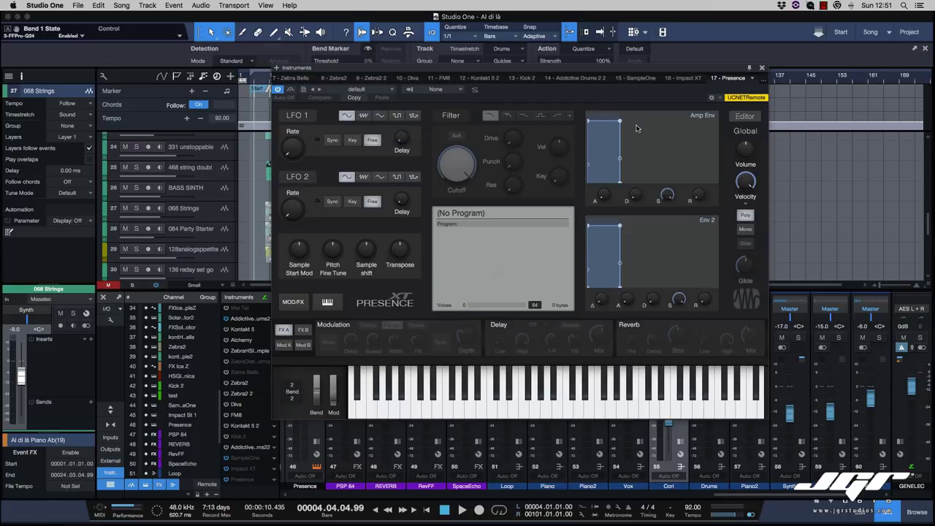
Show the sample editor view of Presence XT, then close the instrument window
left_click(744, 116)
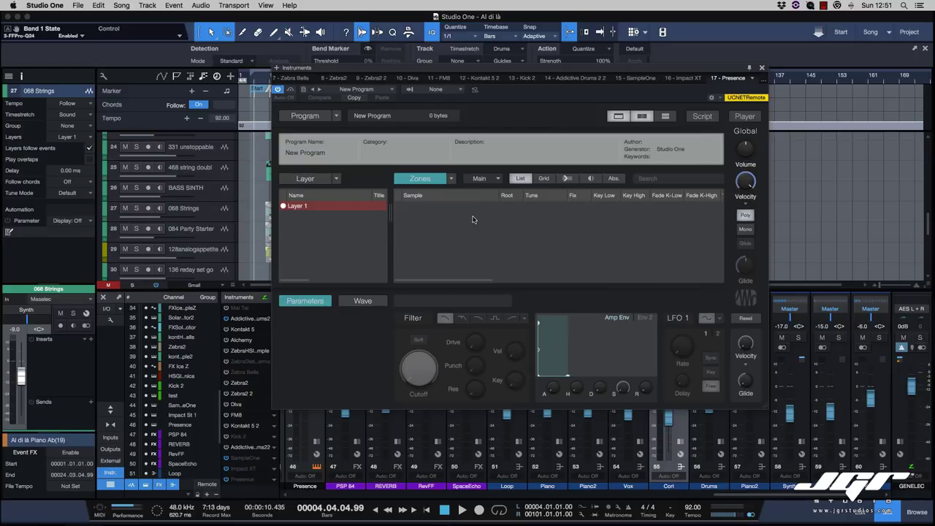
key("Escape")
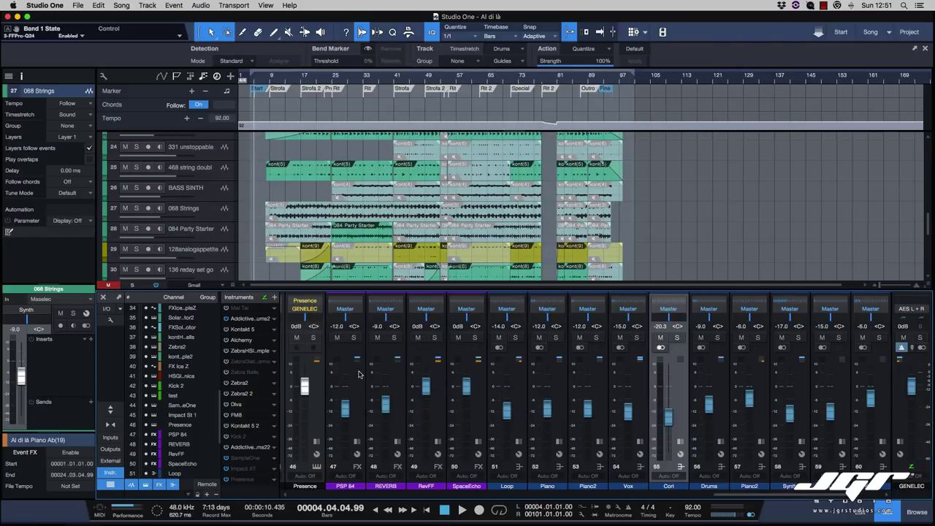
Open the track notes of 068 Strings in an enlarged window and enter the note "Spostare gli archi di una misura"
left_click(8, 233)
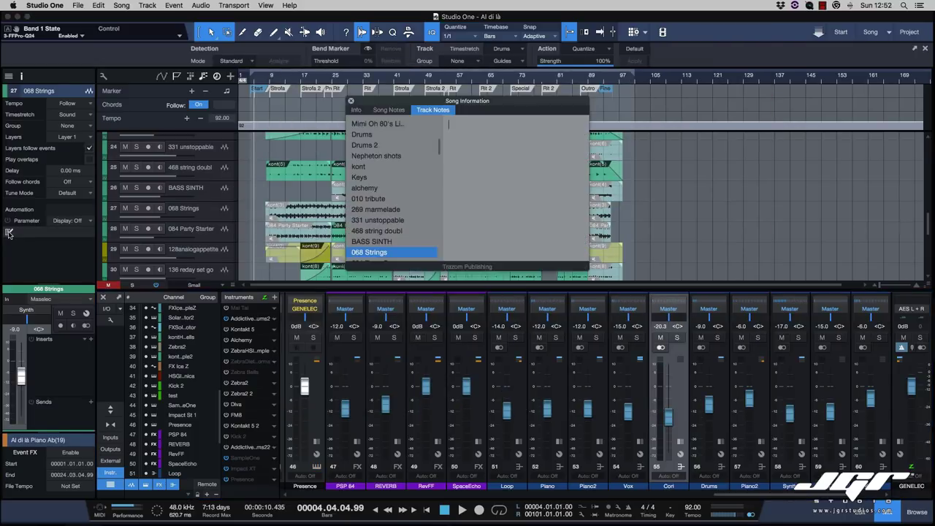
left_click_drag(476, 112, 553, 118)
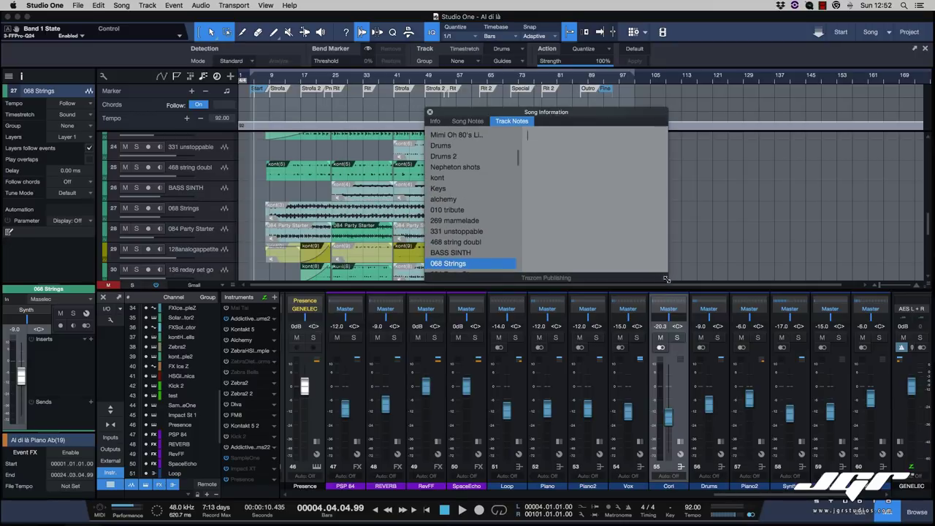
left_click_drag(667, 280, 781, 422)
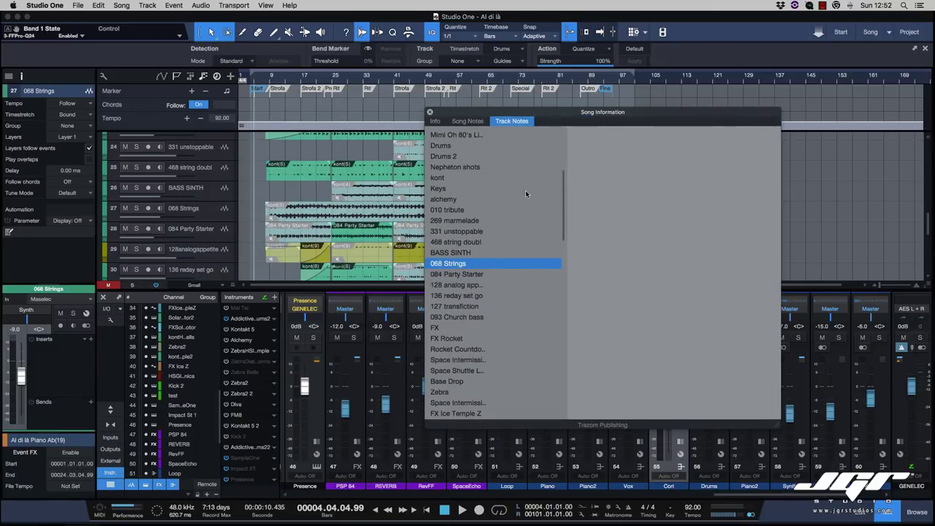
left_click(618, 172)
left_click(618, 173)
type("Spostare gli archi di una misura")
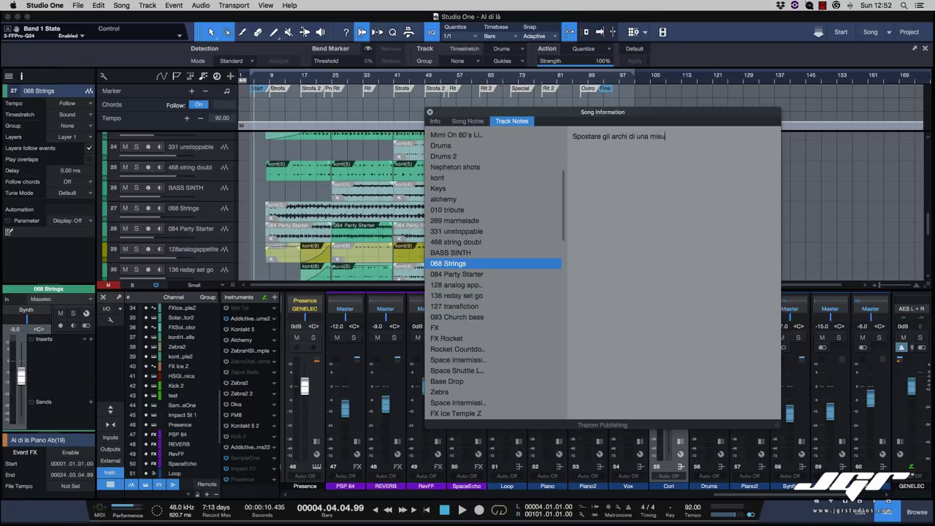
Add the note "Usare un pad alternativ" to the alchemy track in the track notes
left_click(505, 253)
left_click(501, 220)
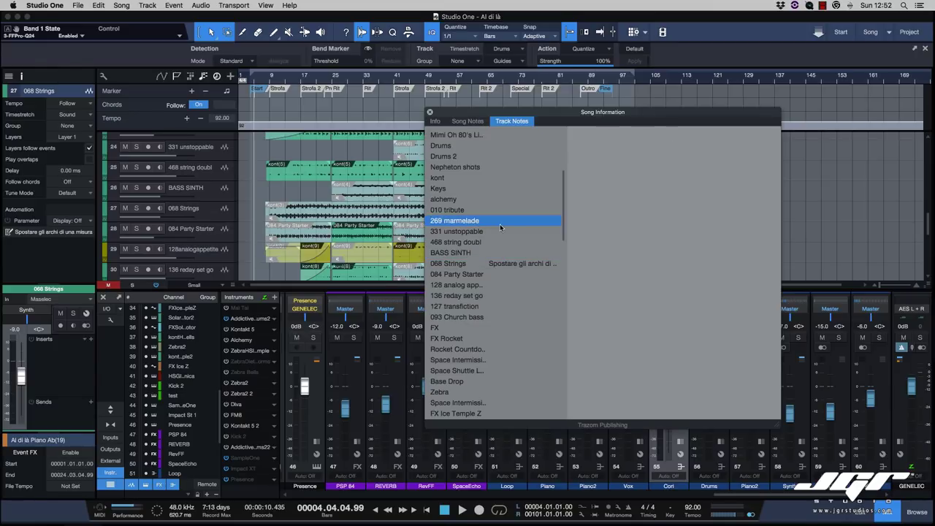
left_click(496, 210)
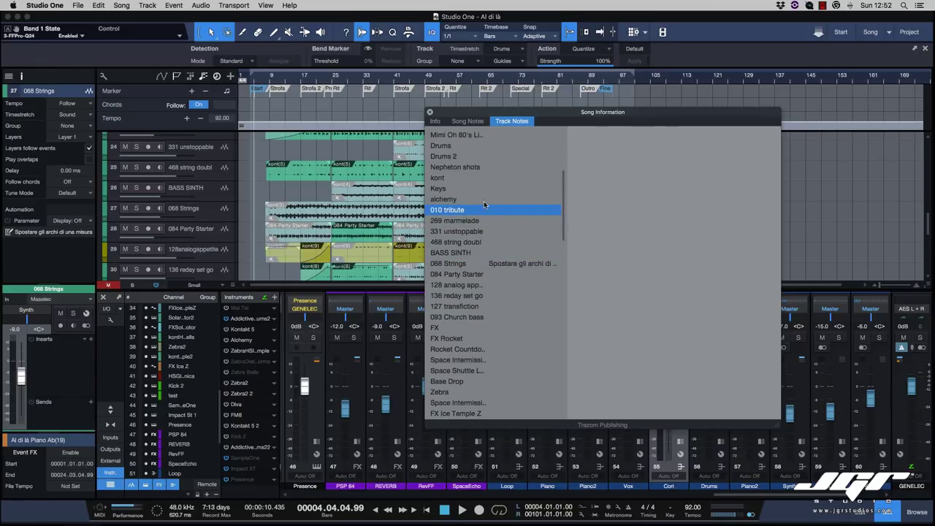
left_click(484, 199)
left_click(571, 174)
type("Usare un pad alternativ")
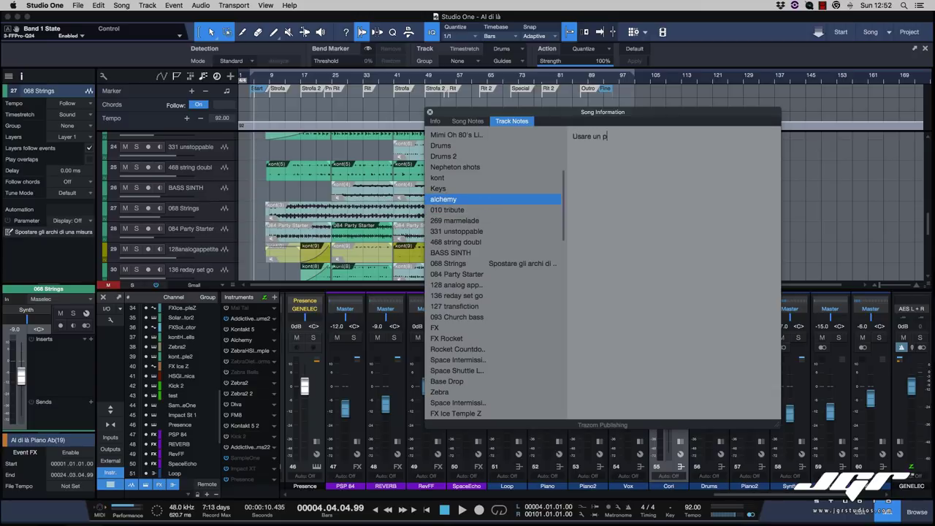
left_click(514, 177)
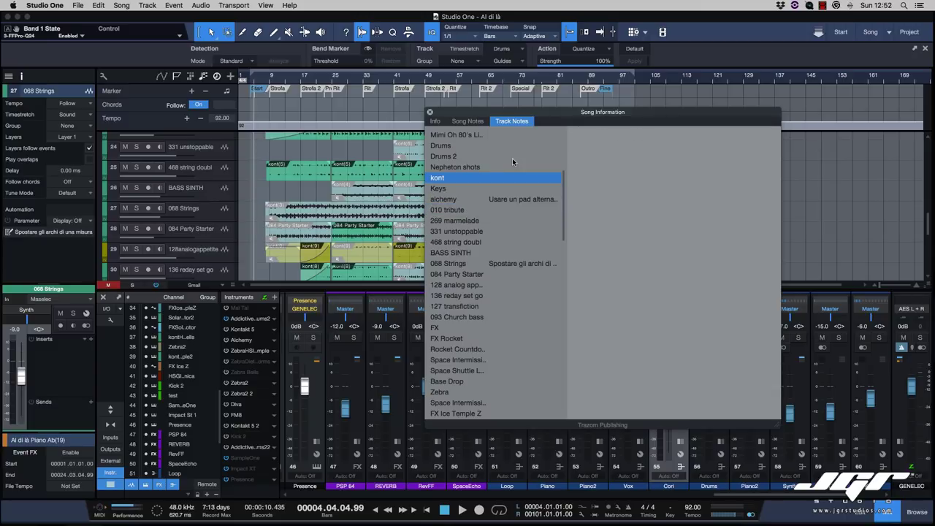
Review the 068 Strings note, the song notes and the song info, then close the song information window
left_click(518, 286)
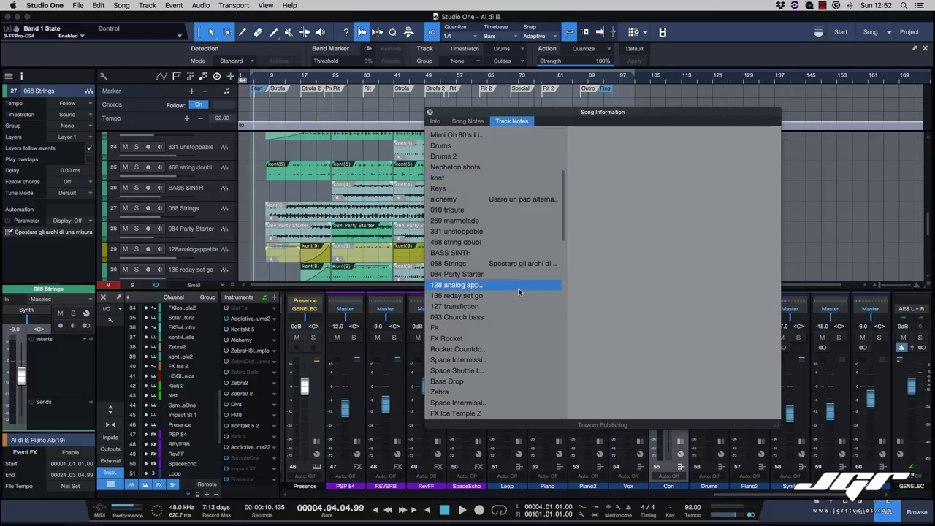
left_click(516, 264)
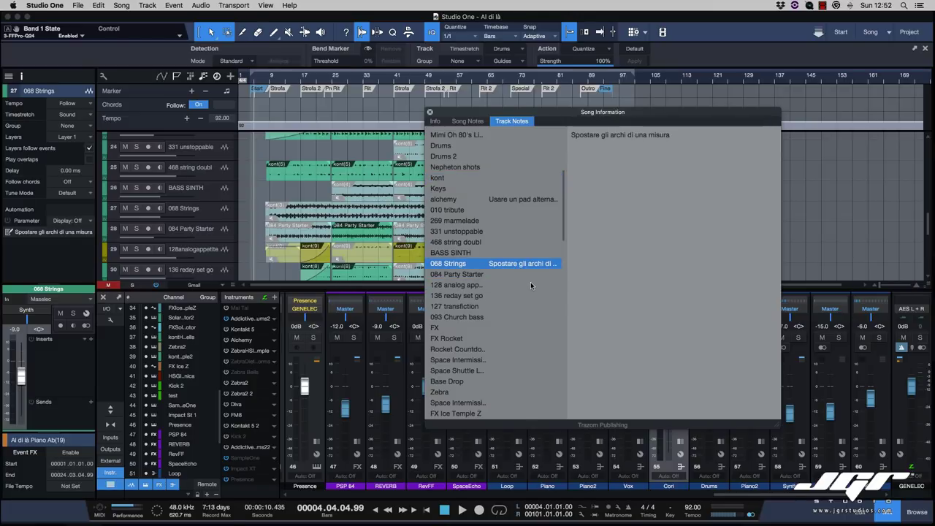
left_click(471, 122)
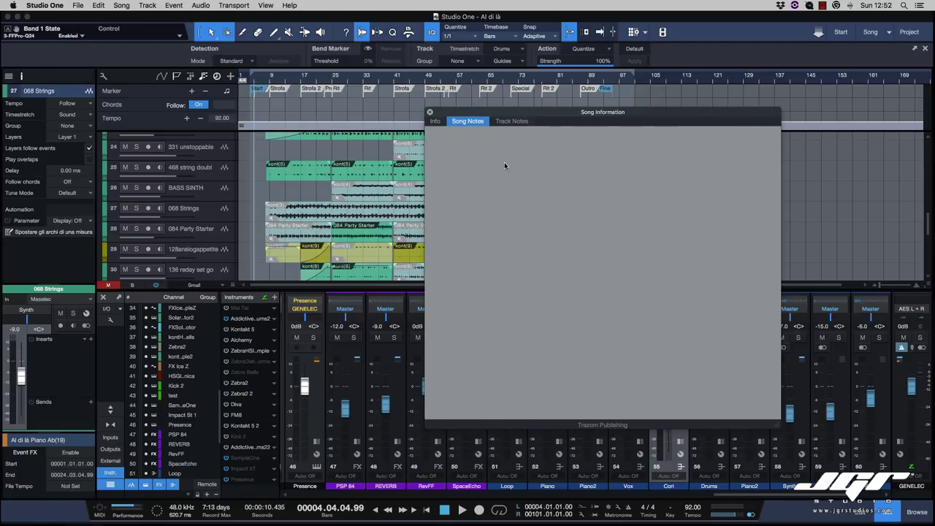
left_click(435, 122)
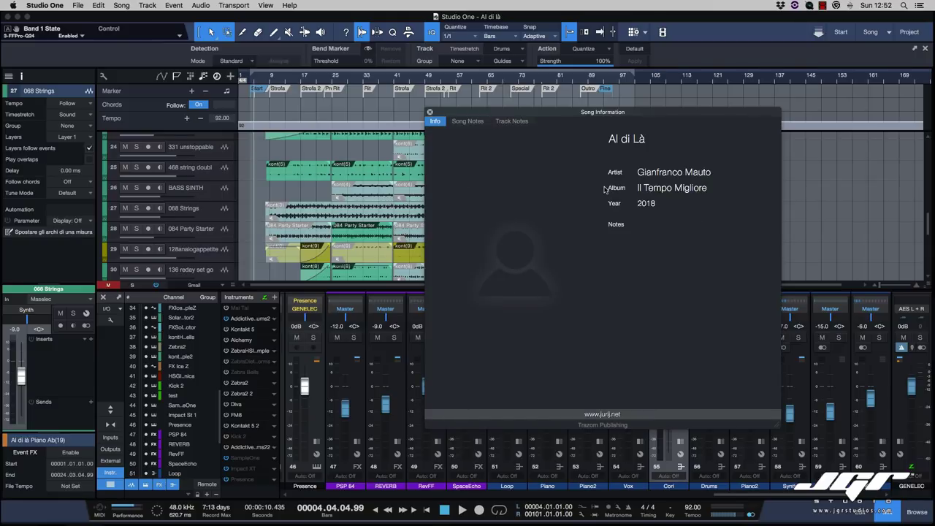
left_click(429, 111)
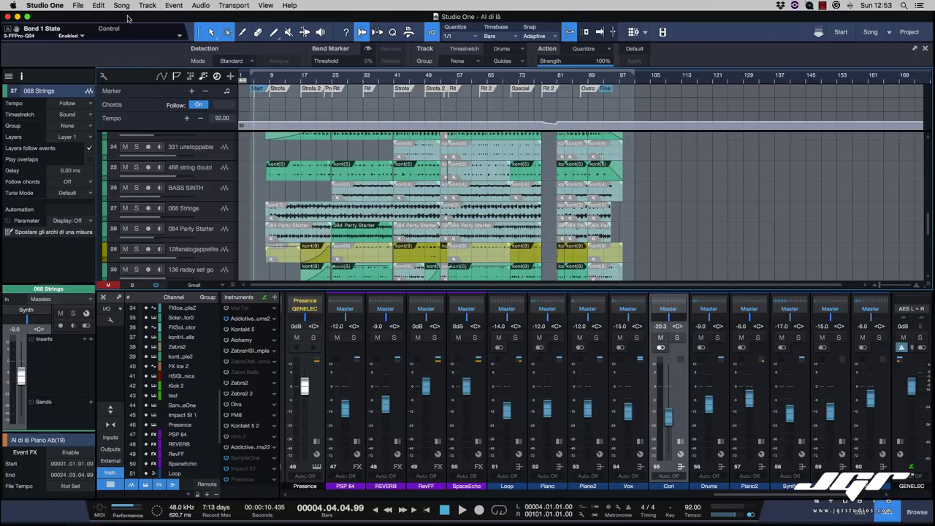
Look through the file, edit and song commands and check the format choices for saving the song as a copy
left_click(77, 6)
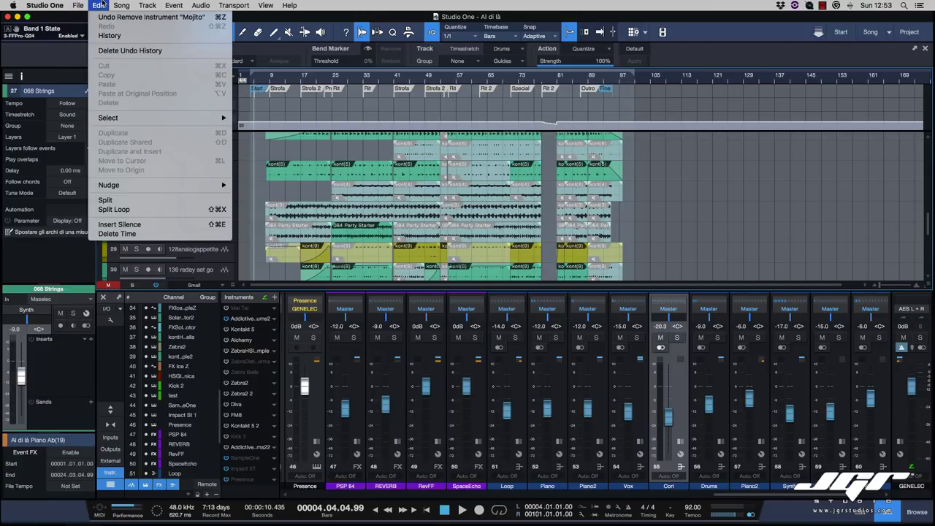
mouse_move(121, 6)
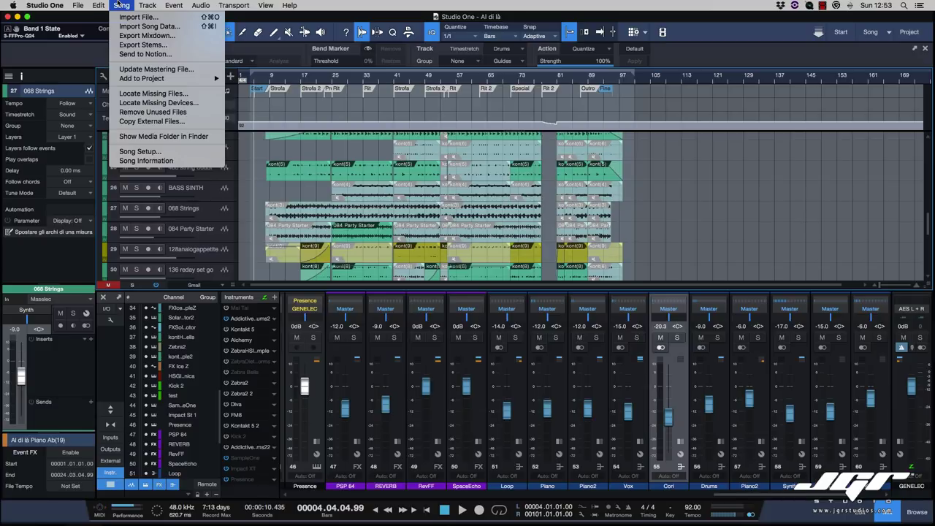
mouse_move(76, 4)
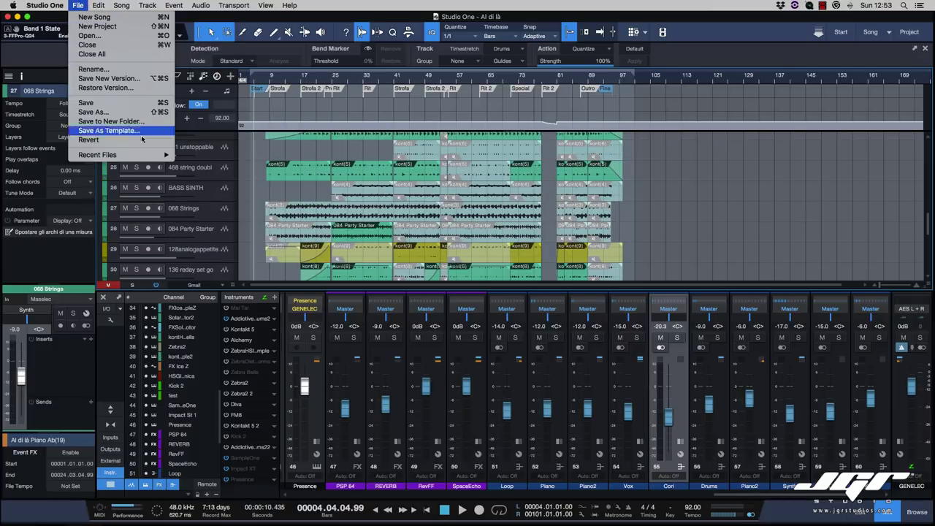
left_click(93, 112)
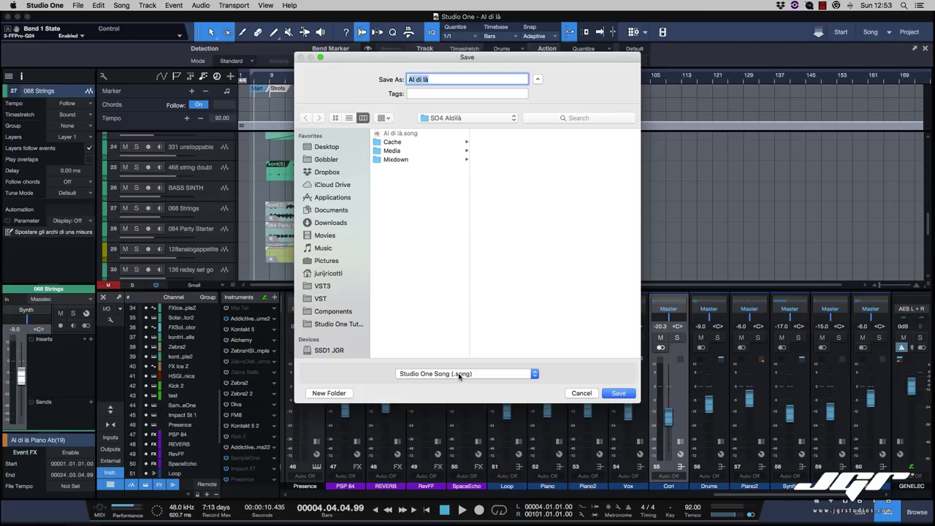
left_click(459, 374)
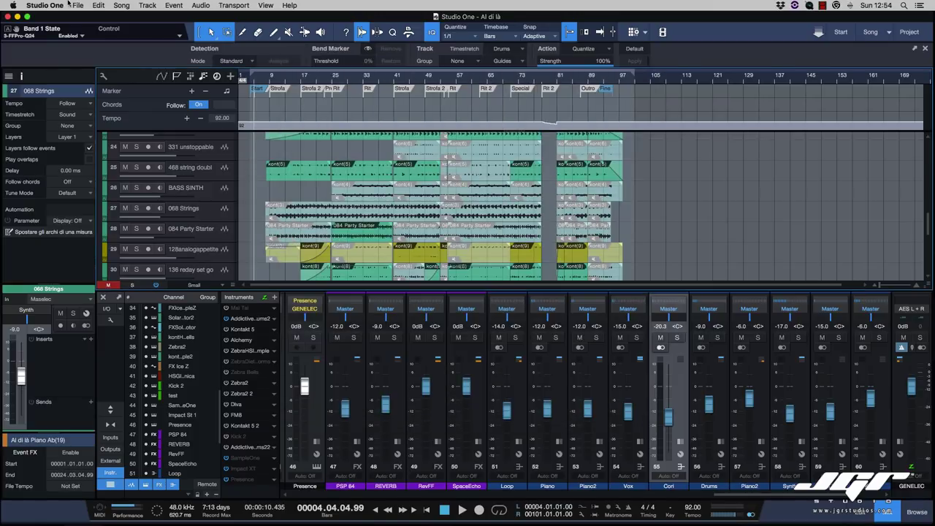
Open KIWI.song for song data import, examine its tracks and import options in an enlarged dialog, and cancel the import
left_click(121, 5)
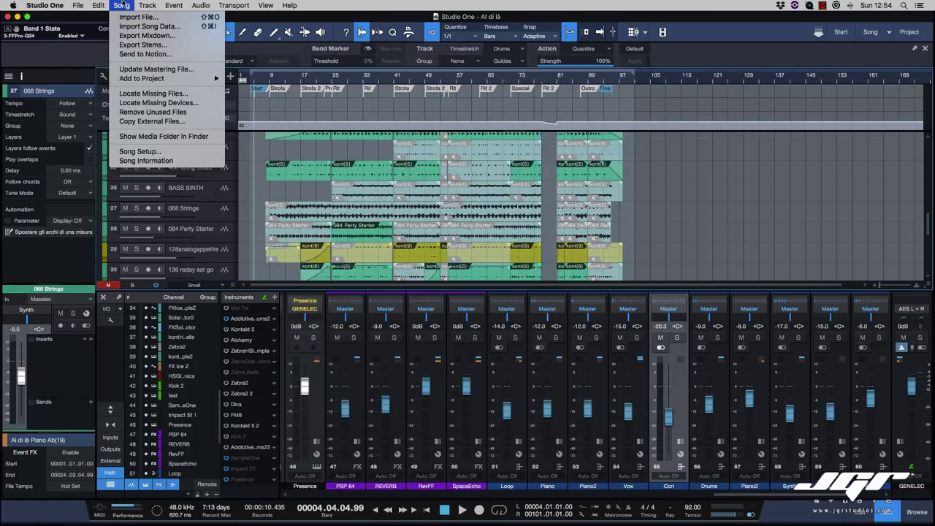
left_click(148, 30)
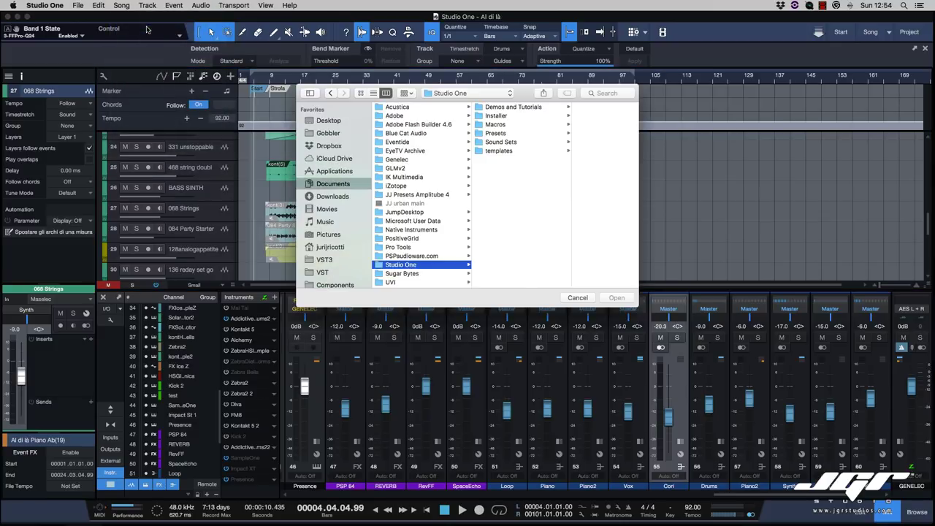
double_click(553, 96)
left_click_drag(506, 86, 673, 78)
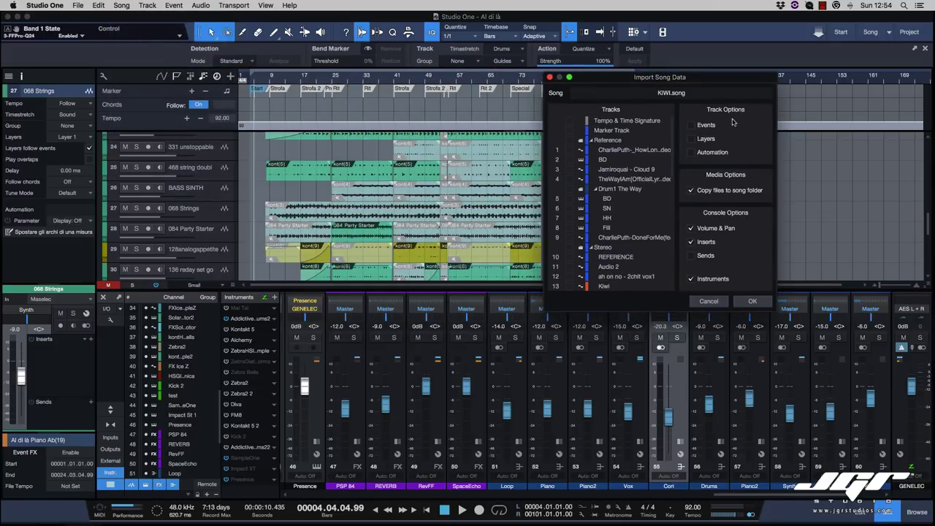
left_click_drag(773, 308, 890, 455)
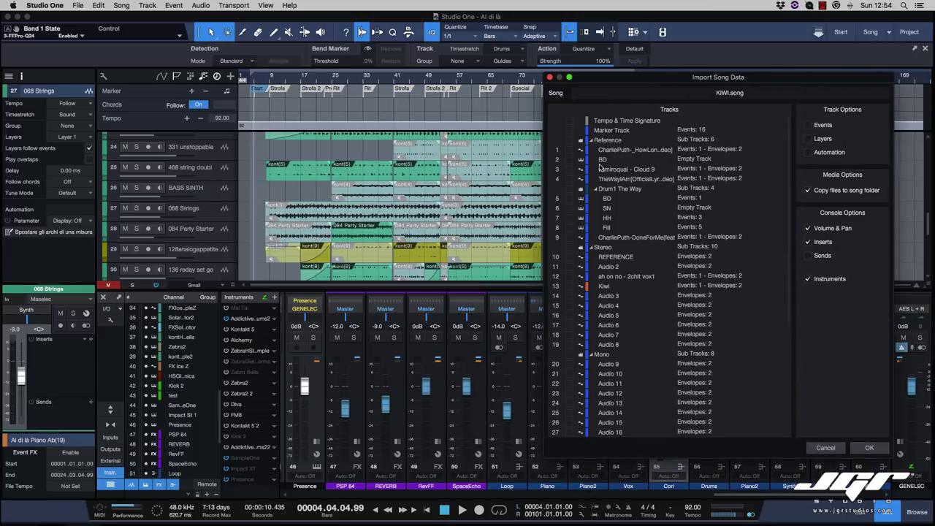
scroll(600, 167, "down", 5)
scroll(600, 167, "up", 5)
left_click(570, 150)
key("Escape")
In the appearance preferences, try the Blue Sky, Bright Light and Default presets, then load the JGR Studio SO Interface preset
left_click(64, 6)
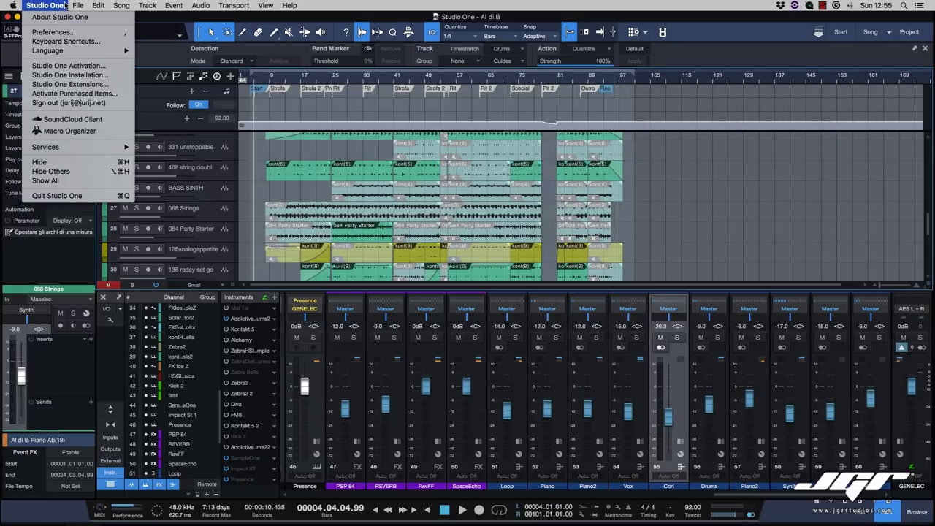
left_click(53, 32)
left_click(499, 230)
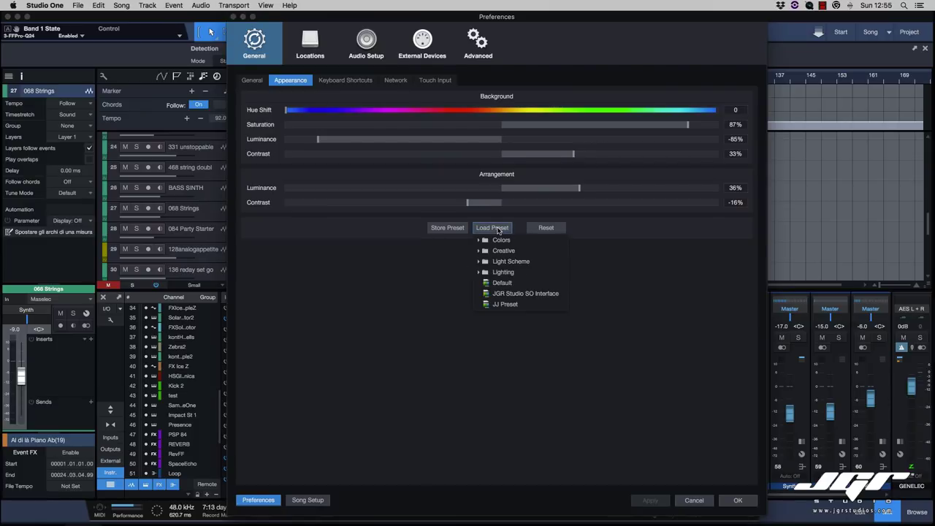
left_click(495, 433)
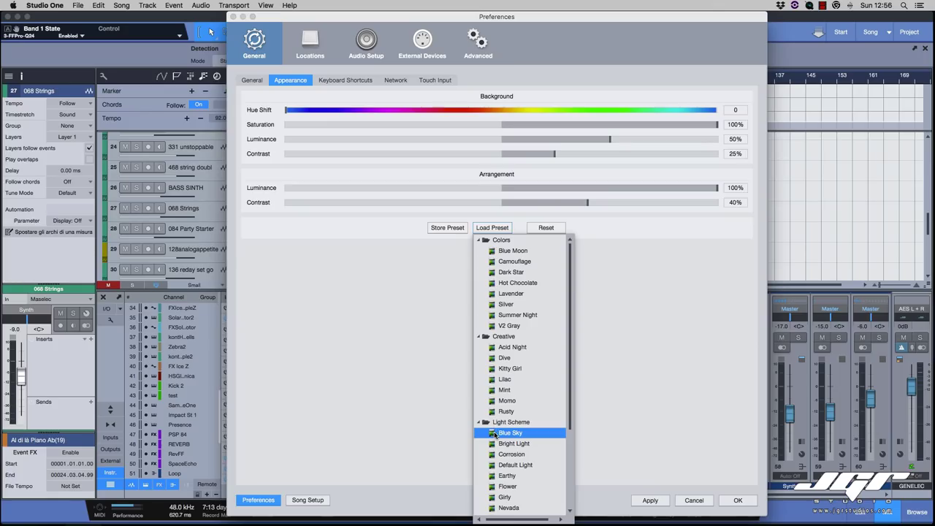
scroll(494, 433, "down", 3)
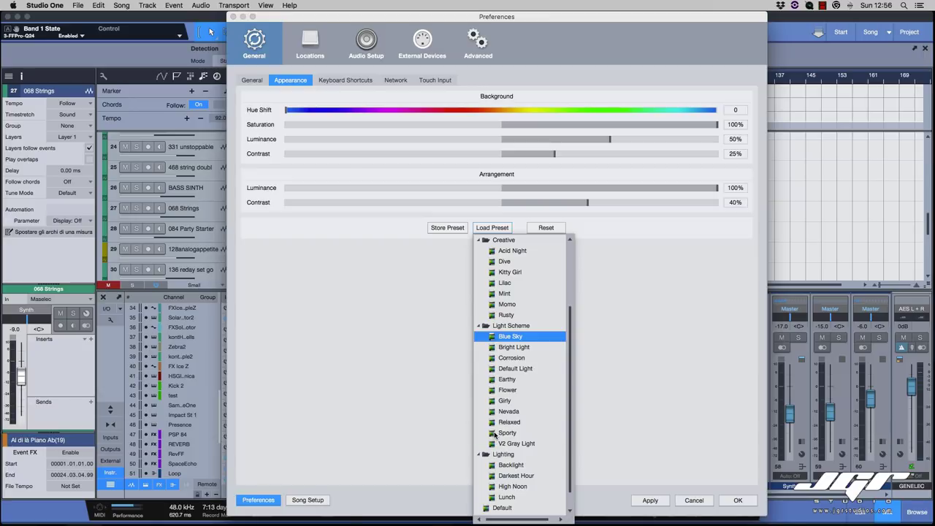
left_click(504, 347)
scroll(509, 488, "down", 1)
left_click(509, 488)
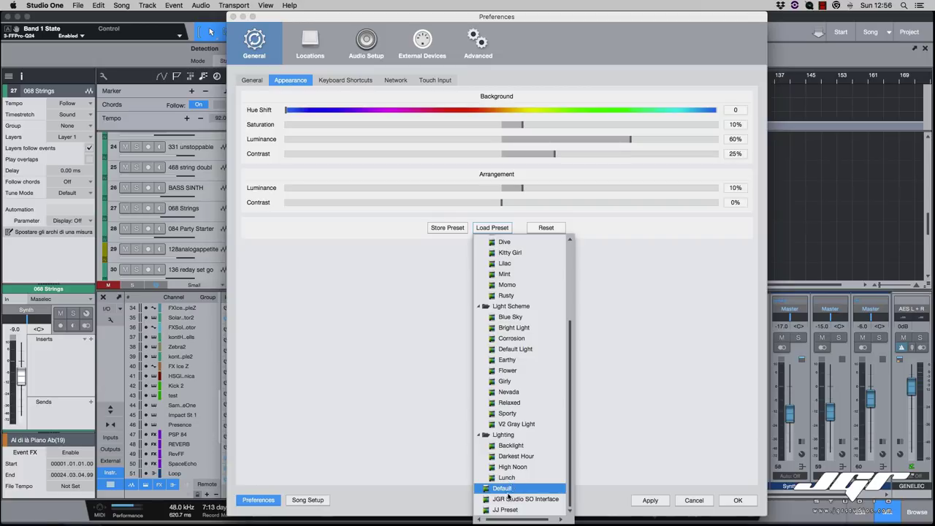
left_click(509, 499)
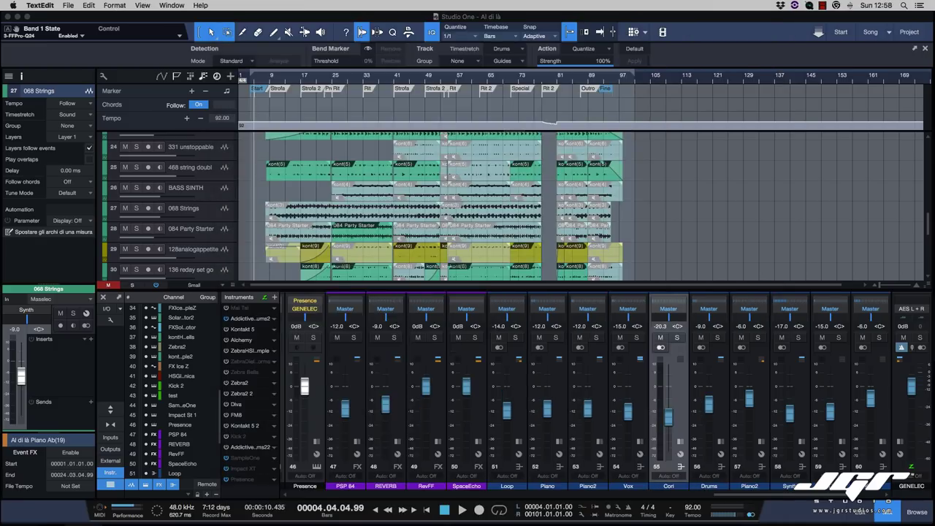